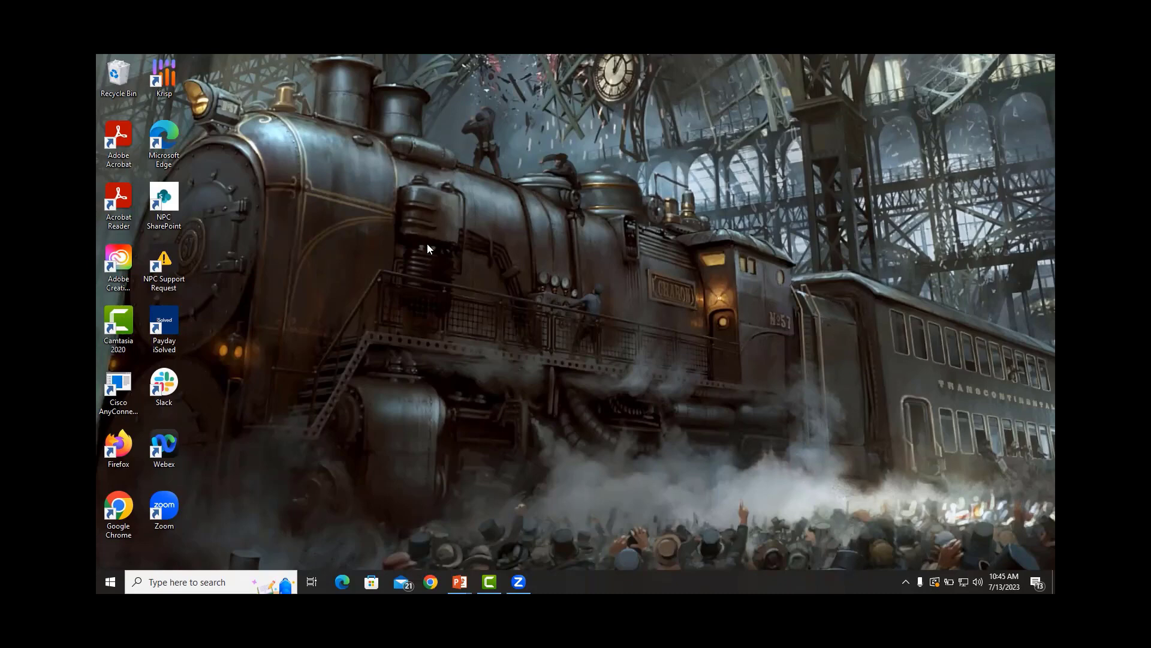
# Step: Launch Google Chrome and go to twinery.org via the autocomplete suggestion
pyautogui.doubleClick(118, 504)
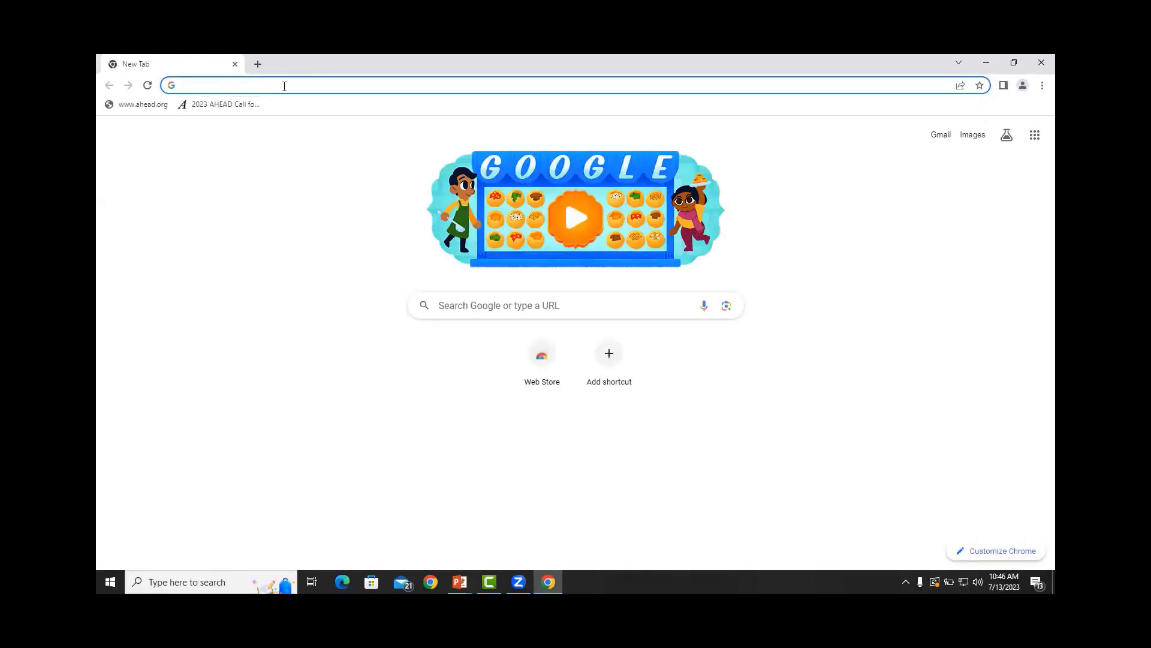
pyautogui.write('twinery.org')
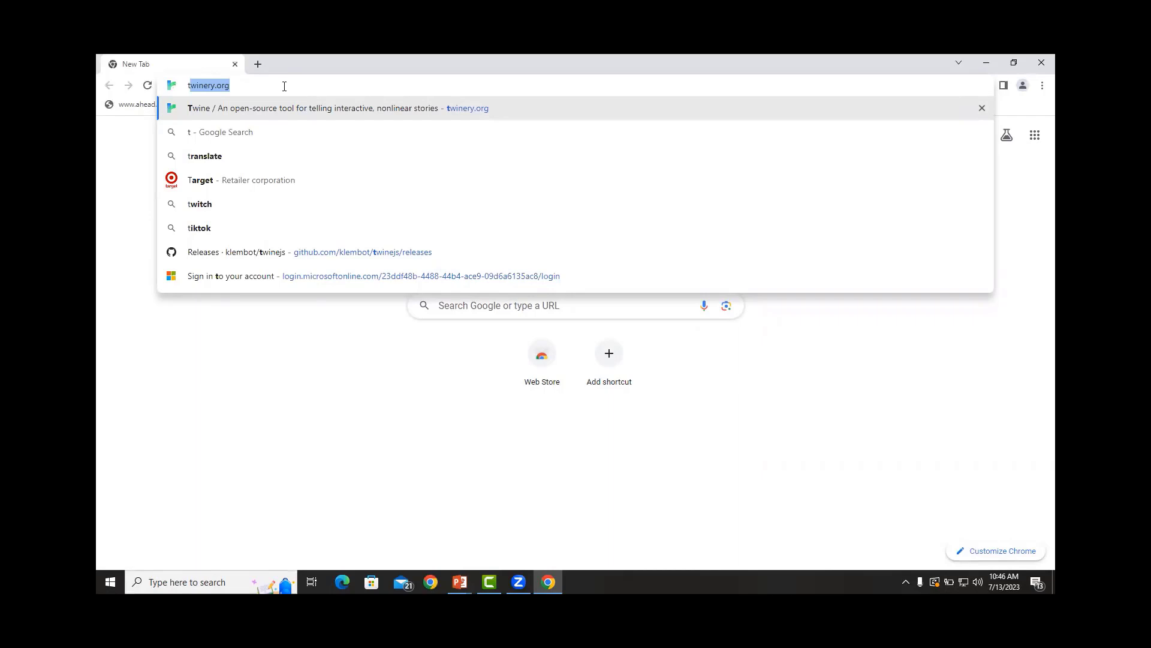
pyautogui.press('Right')
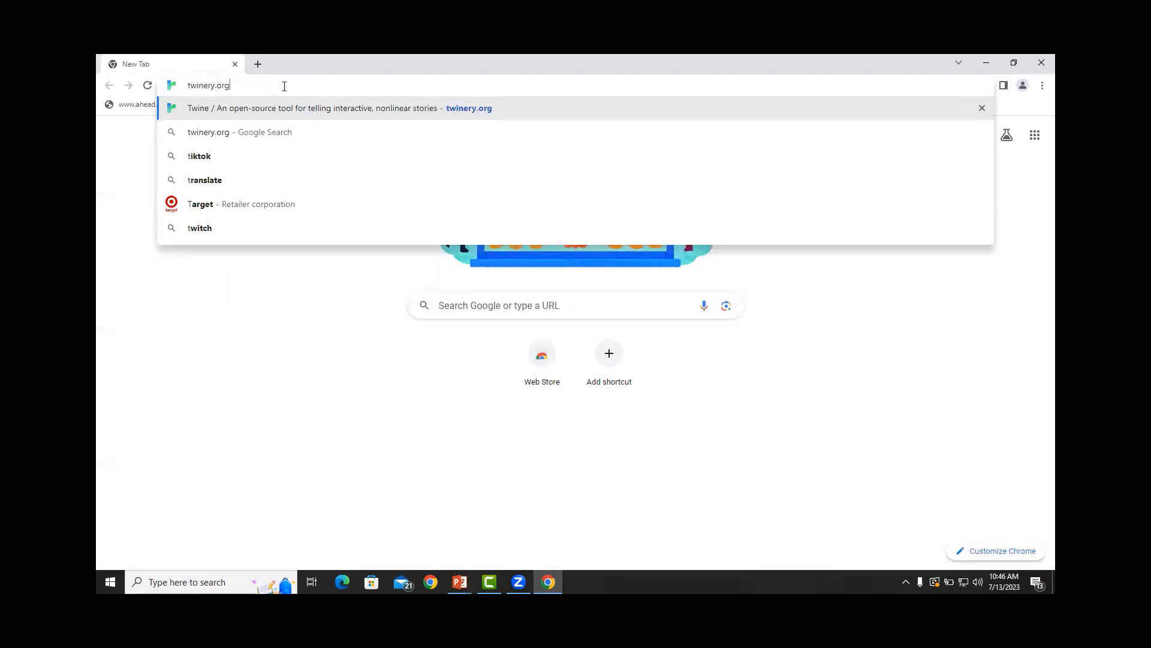
pyautogui.press('Return')
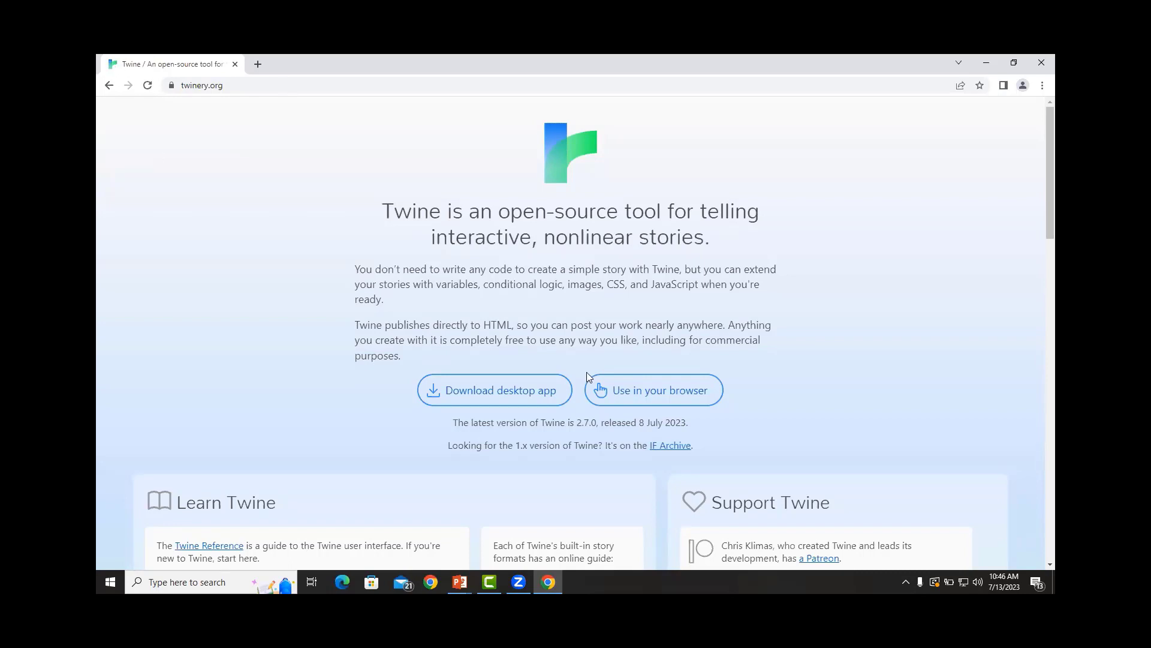
# Step: Follow the twinery.org desktop app download link to Twine's GitHub releases page
pyautogui.click(520, 398)
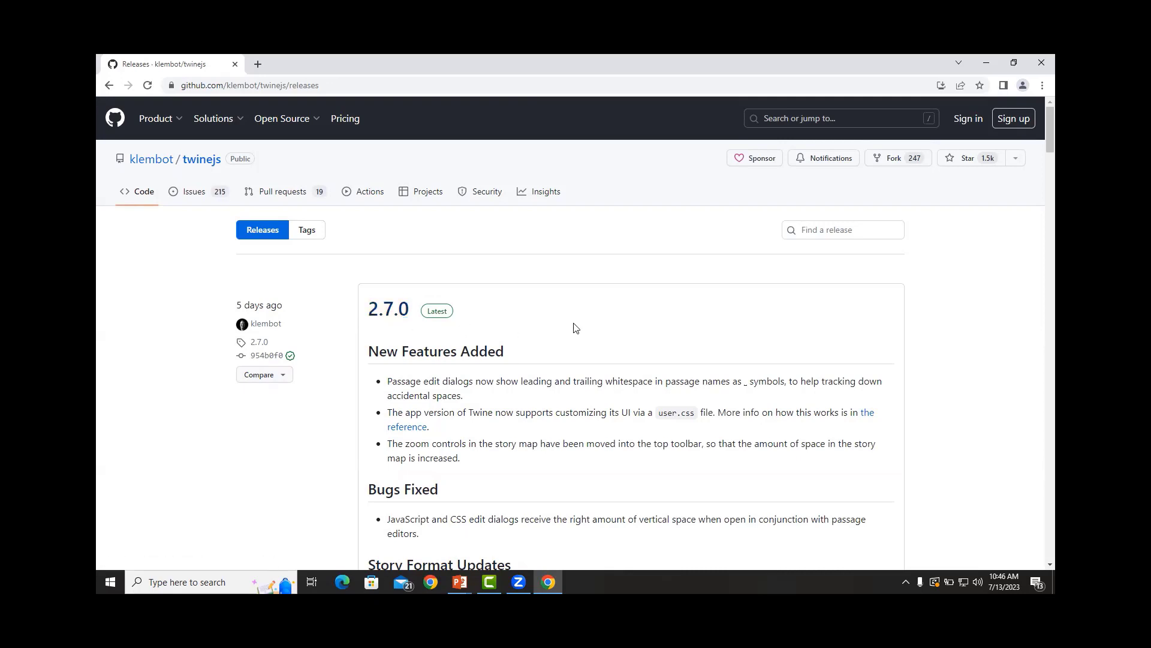
pyautogui.scroll(-1, 575, 328)
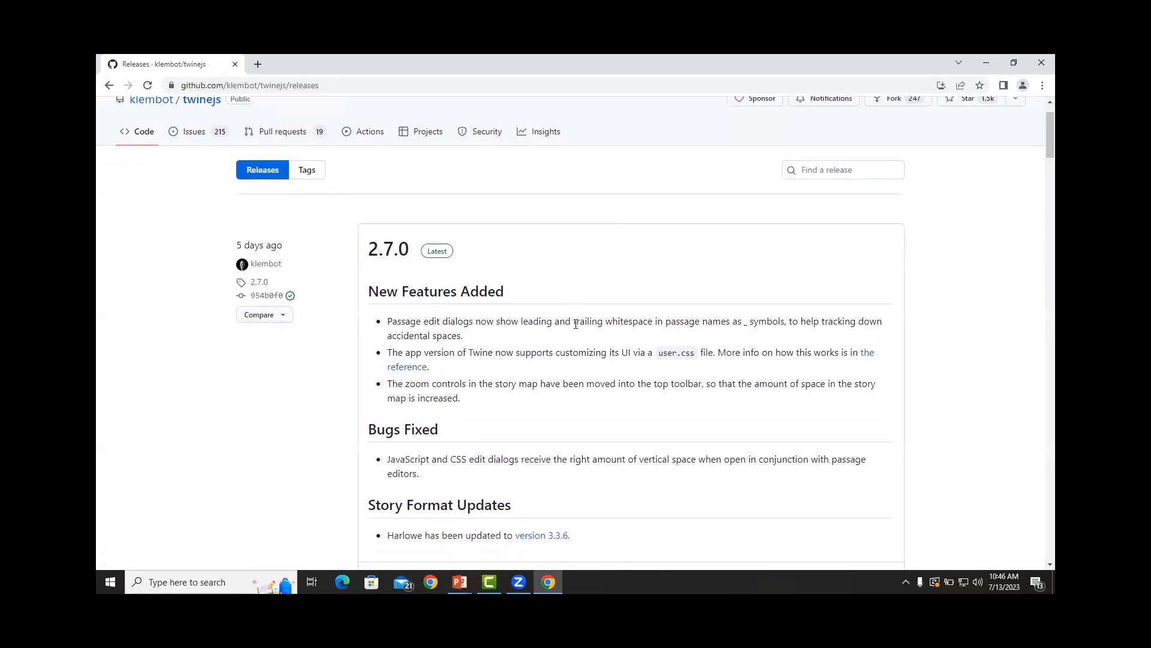
pyautogui.scroll(-1, 576, 328)
pyautogui.scroll(-1, 575, 328)
pyautogui.scroll(-1, 577, 327)
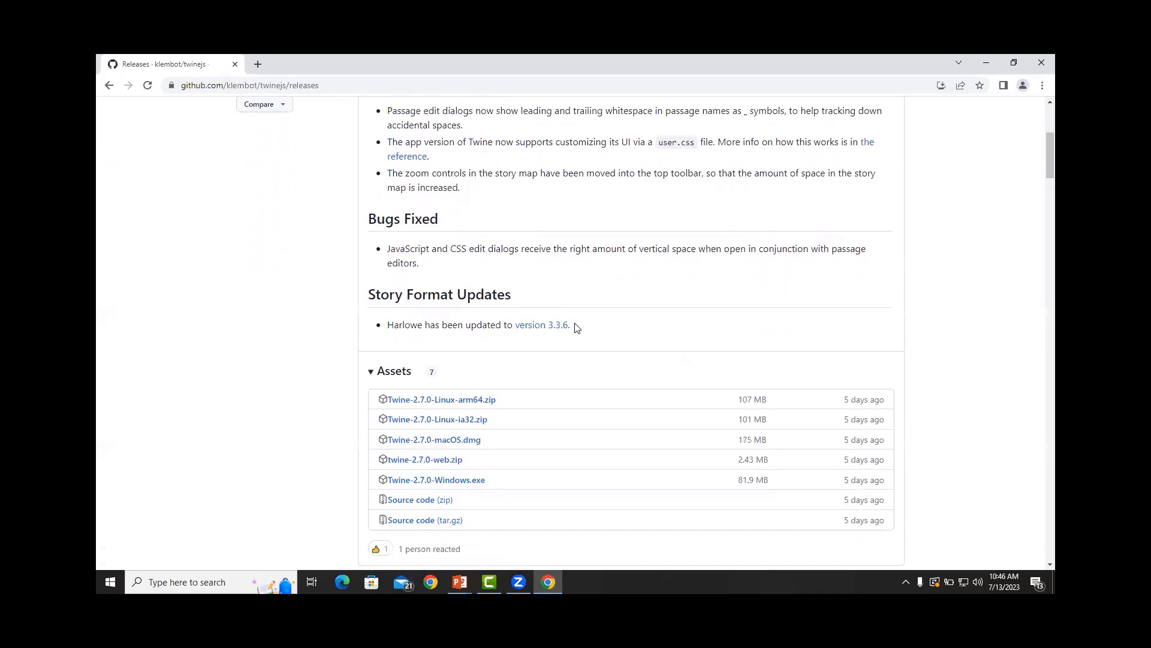
pyautogui.scroll(-1, 575, 326)
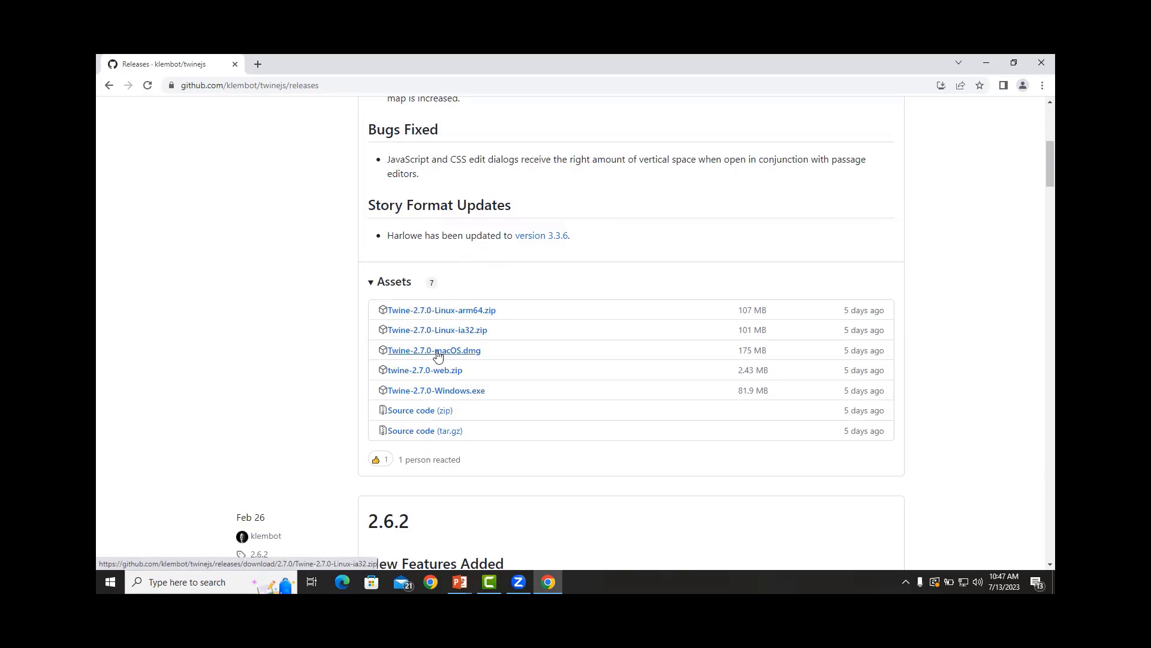
# Step: Download Twine-2.7.0-Windows.exe from the Assets list and run the installer
pyautogui.click(421, 393)
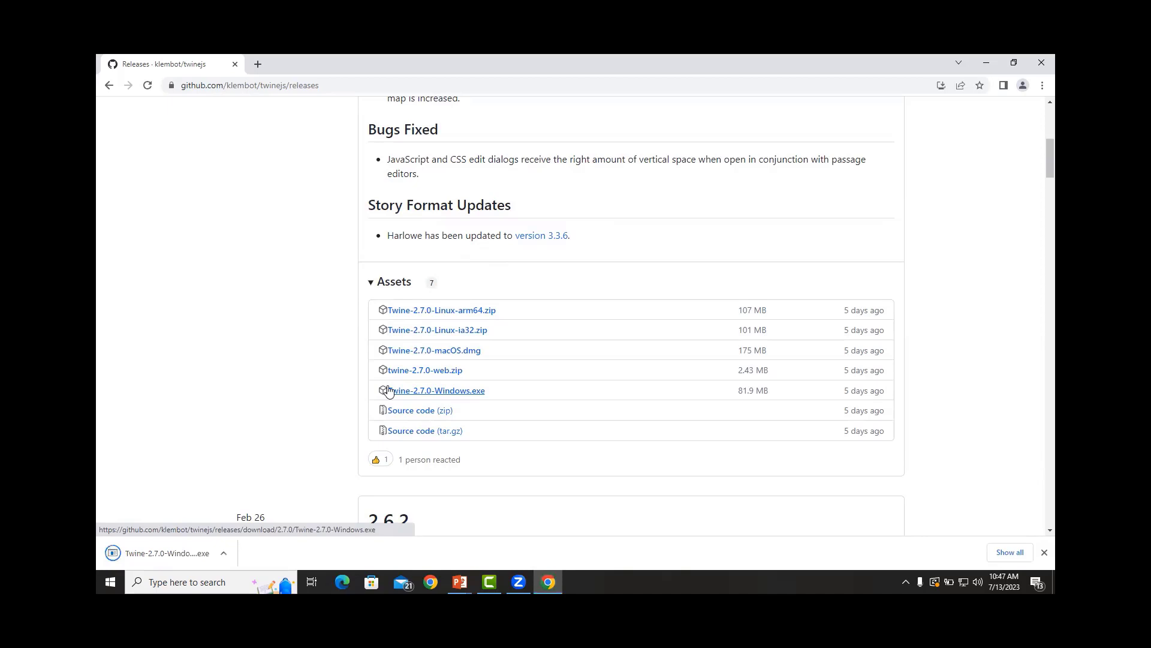
pyautogui.click(162, 553)
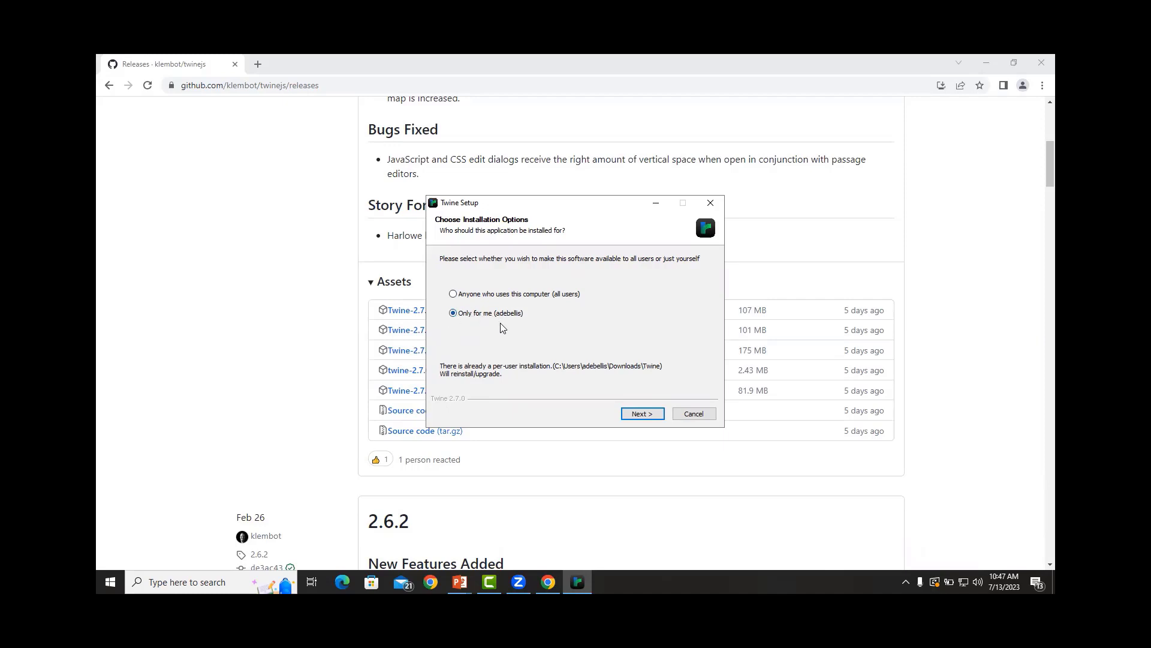
# Step: Keep the just-for-me install and set the destination folder to Downloads
pyautogui.click(650, 415)
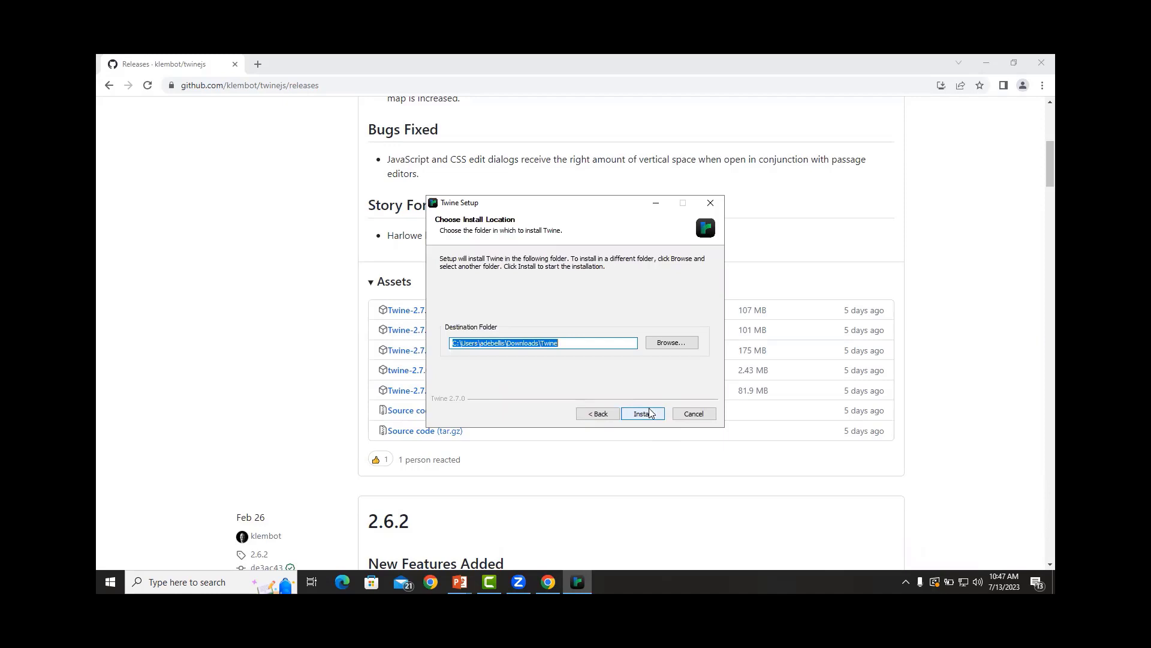
pyautogui.click(683, 346)
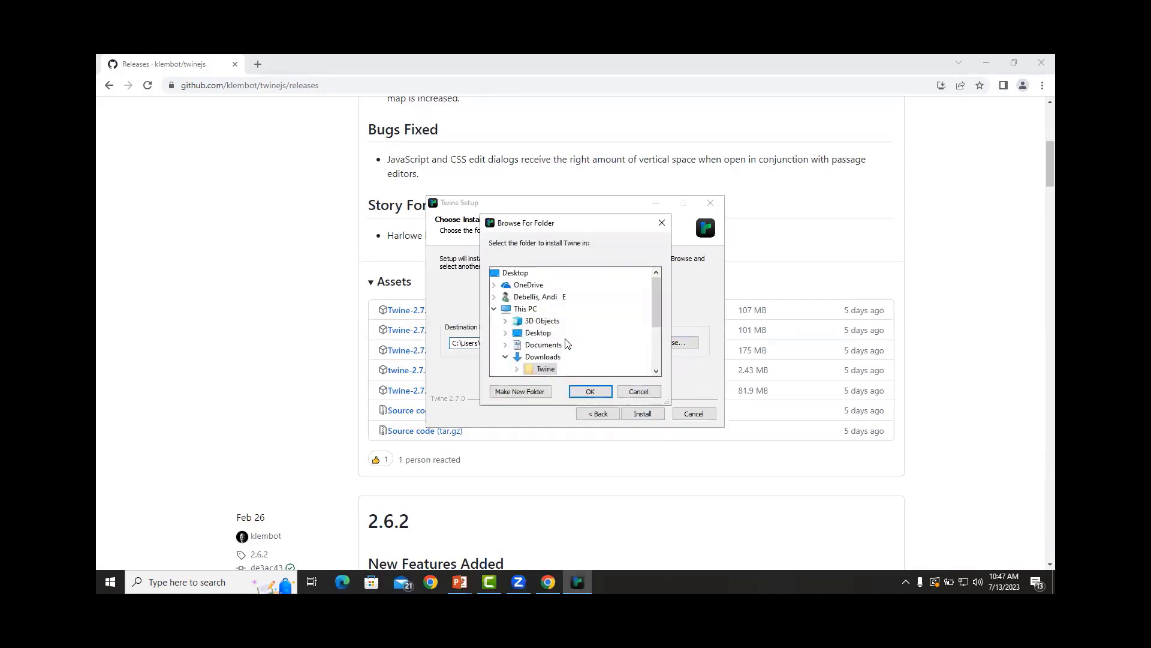
pyautogui.scroll(-1, 565, 342)
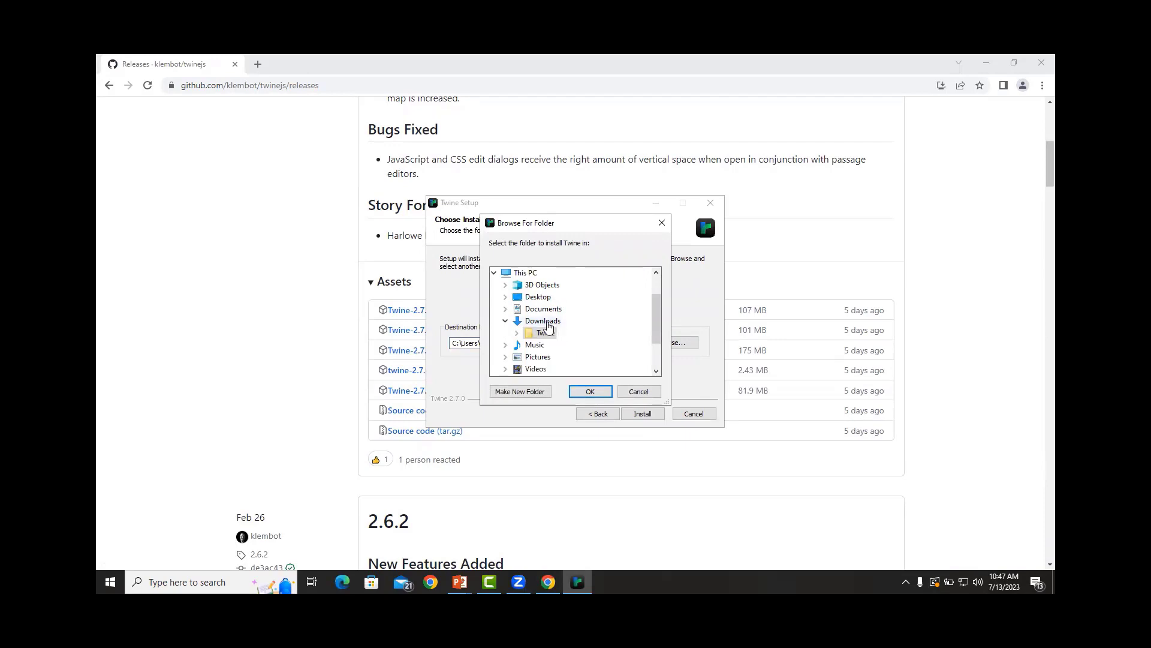
pyautogui.click(543, 322)
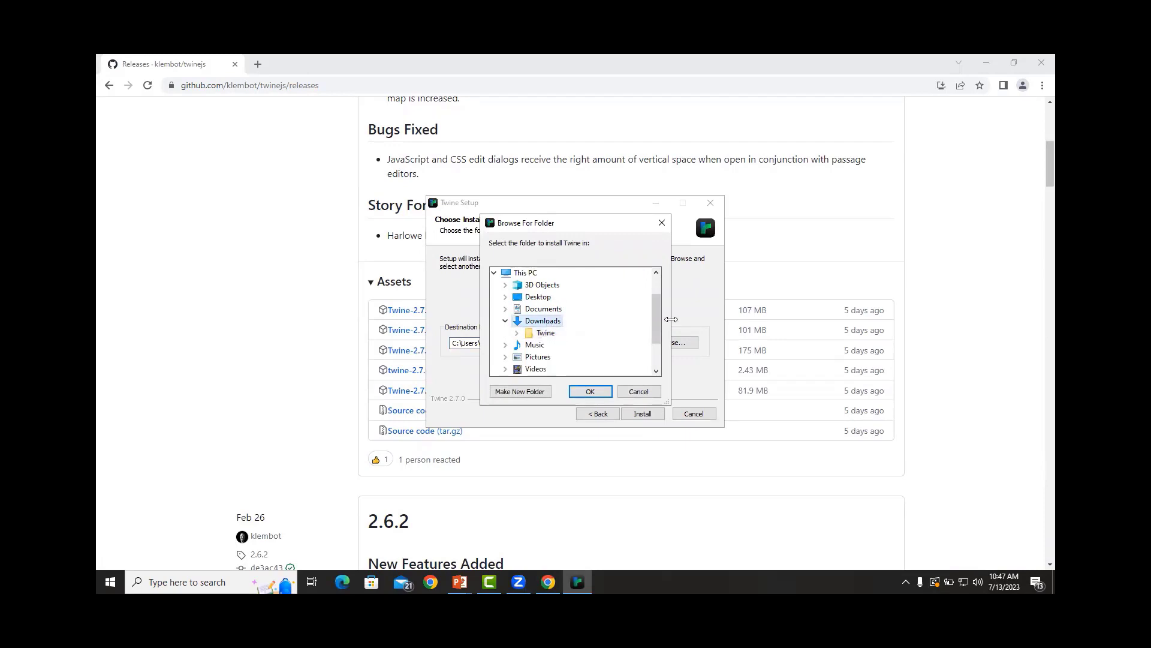
pyautogui.click(590, 391)
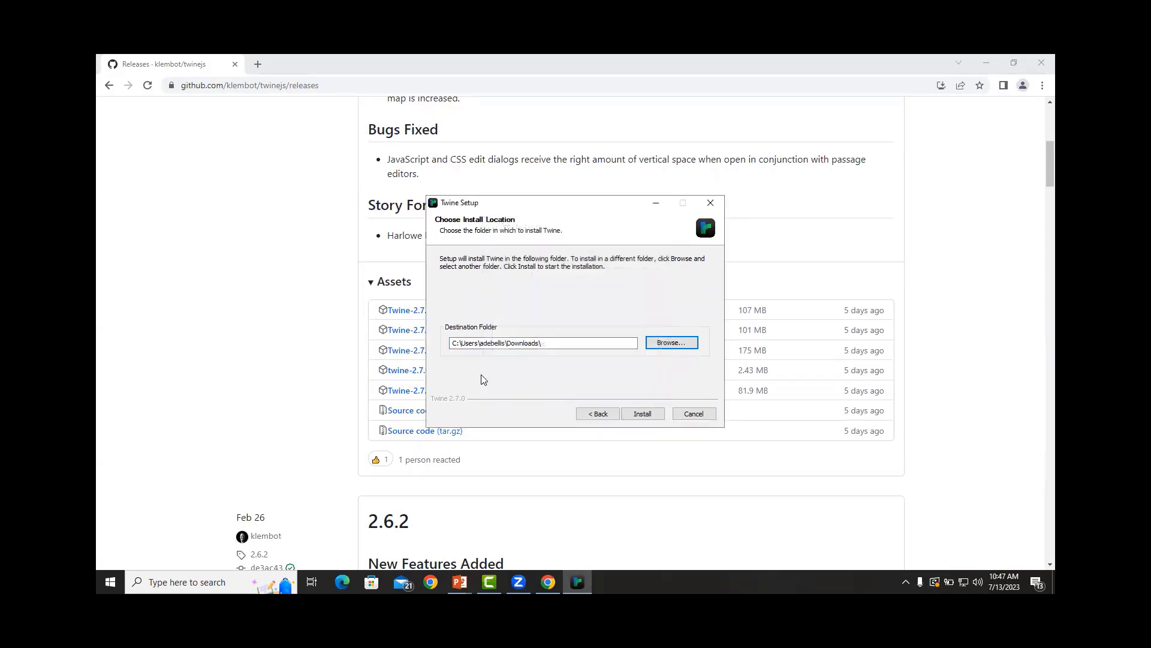
# Step: Install Twine 2.7.0 and finish setup with Run Twine checked
pyautogui.click(647, 418)
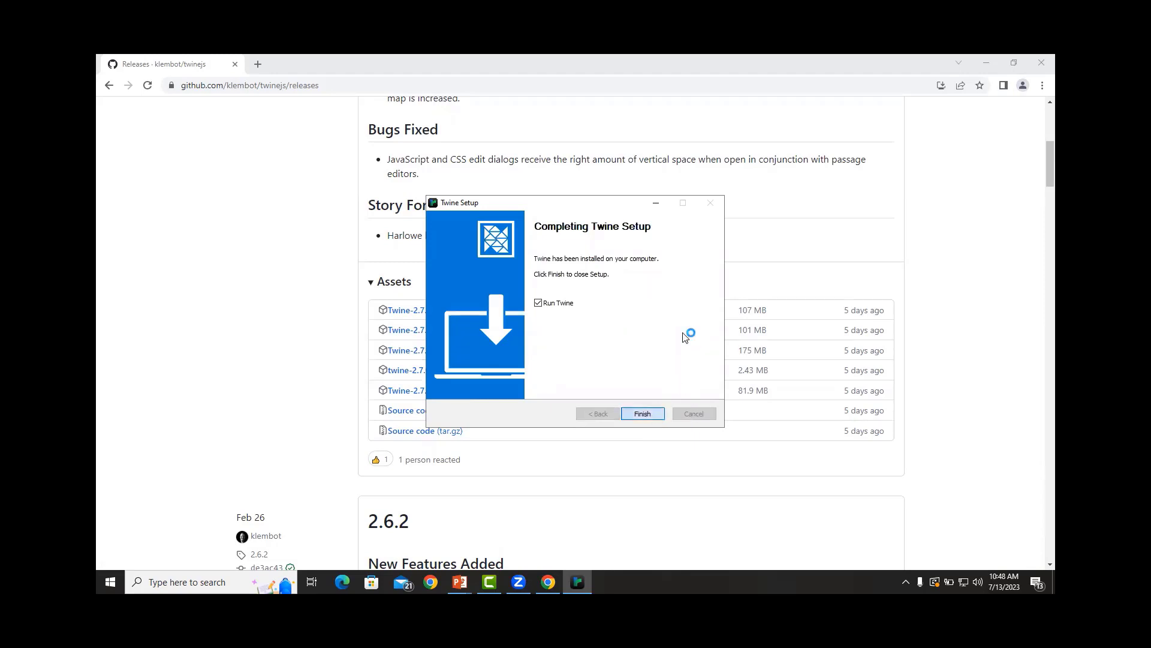
pyautogui.press('Return')
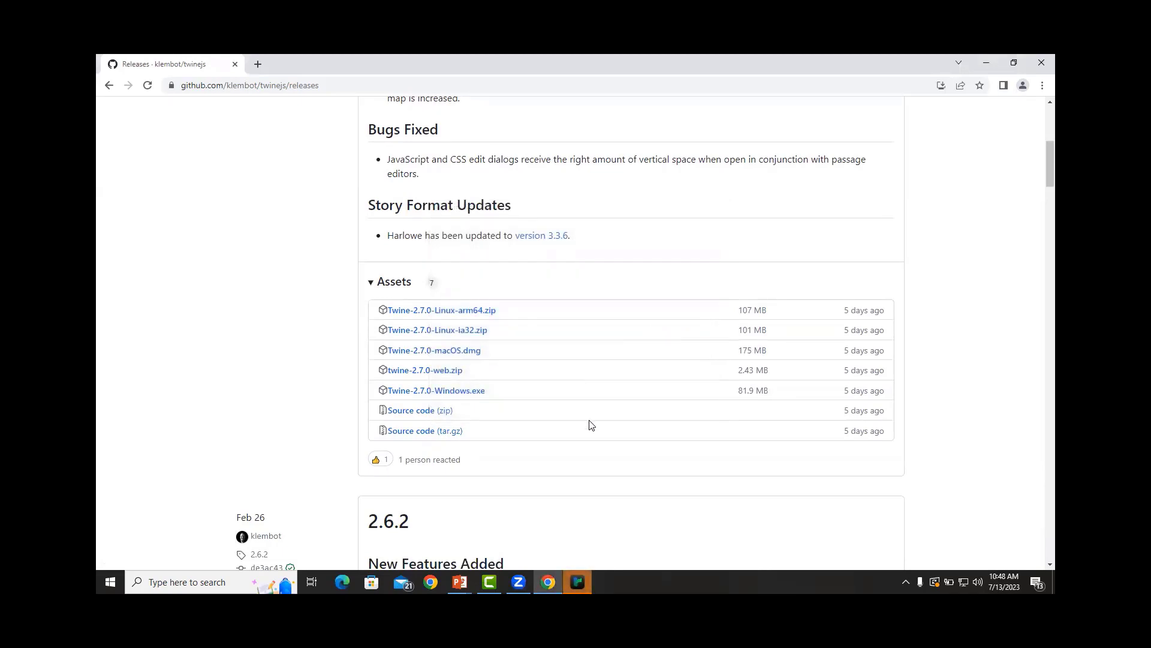
# Step: Close the Twine story library window and minimize Chrome to show the desktop
pyautogui.moveTo(578, 582)
pyautogui.click(612, 514)
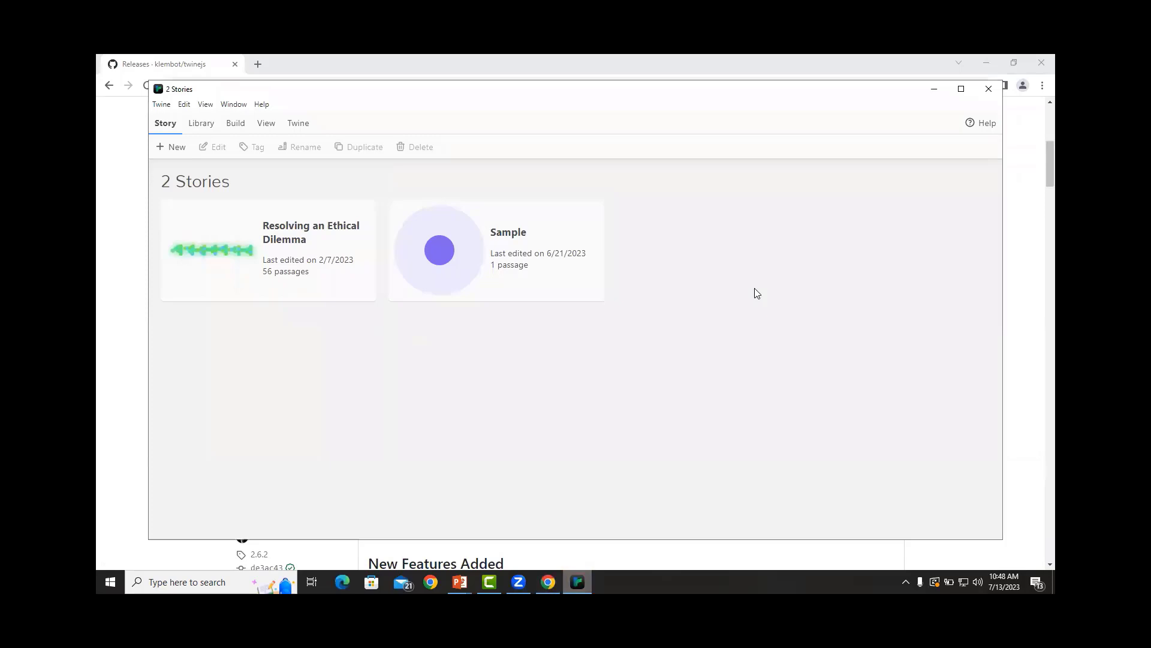
pyautogui.click(987, 88)
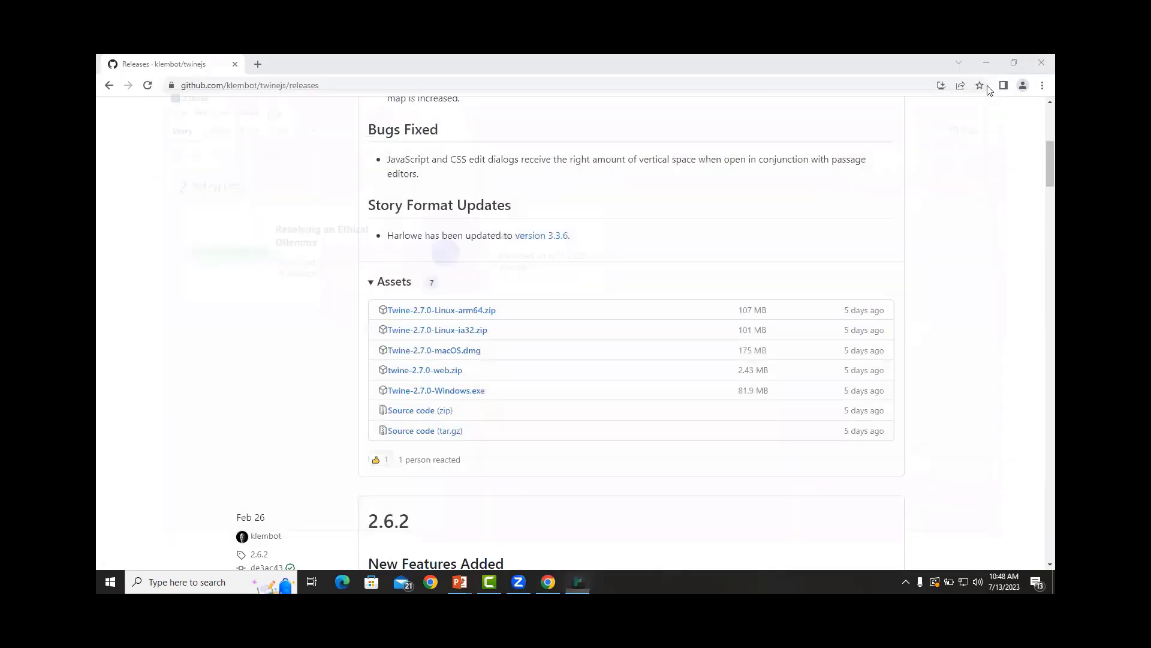
pyautogui.click(987, 62)
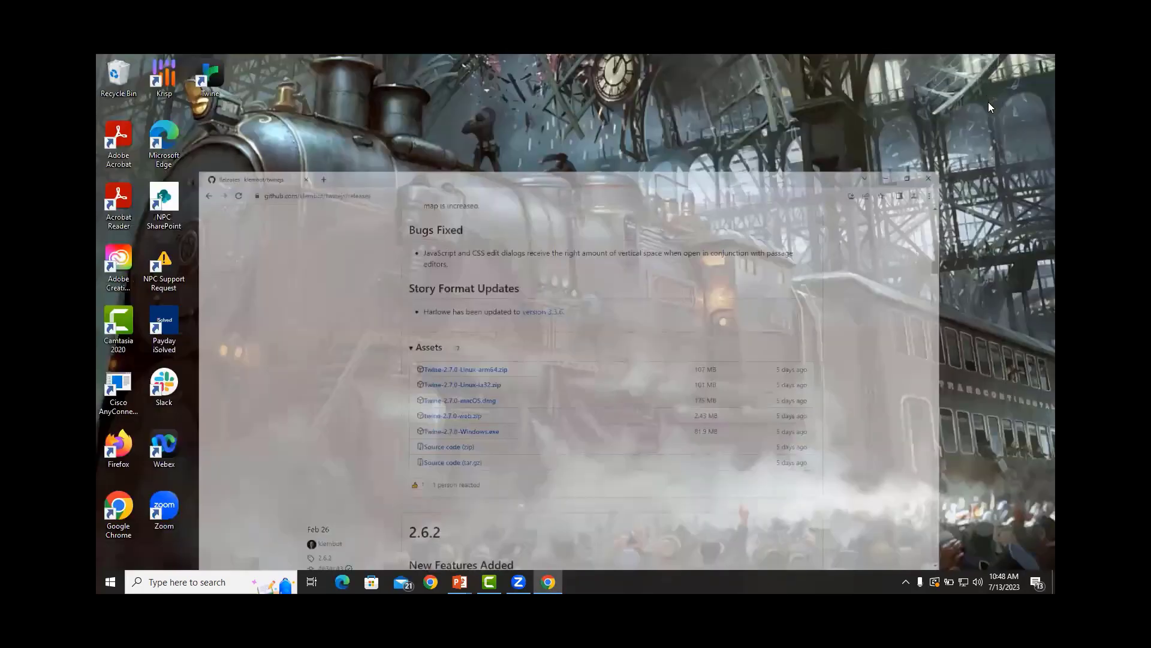